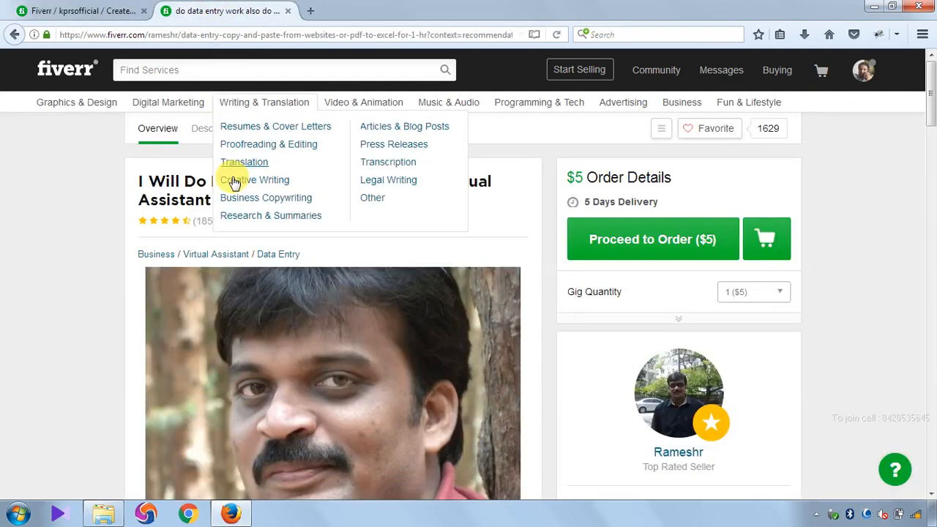
Look over the sample data entry gig's overview page and its title
scroll(320, 333, down, 2)
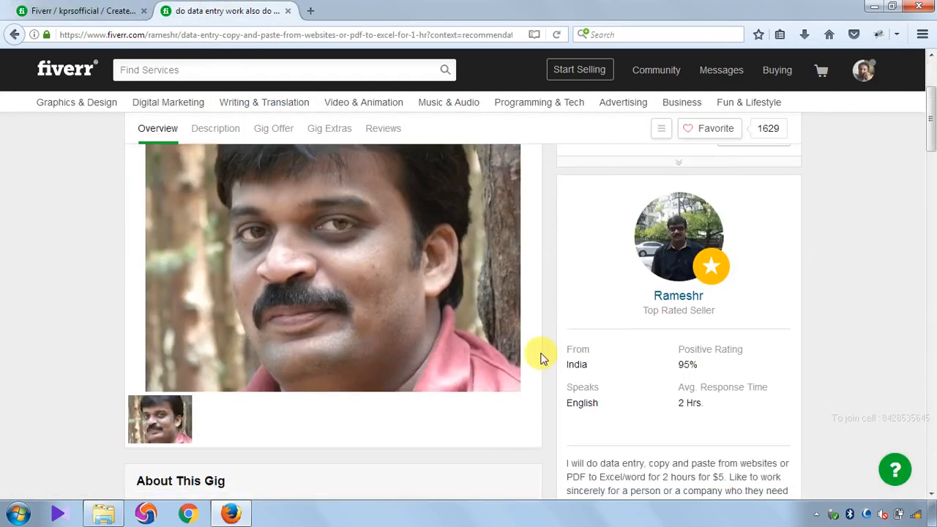
scroll(318, 316, up, 1)
scroll(432, 269, up, 1)
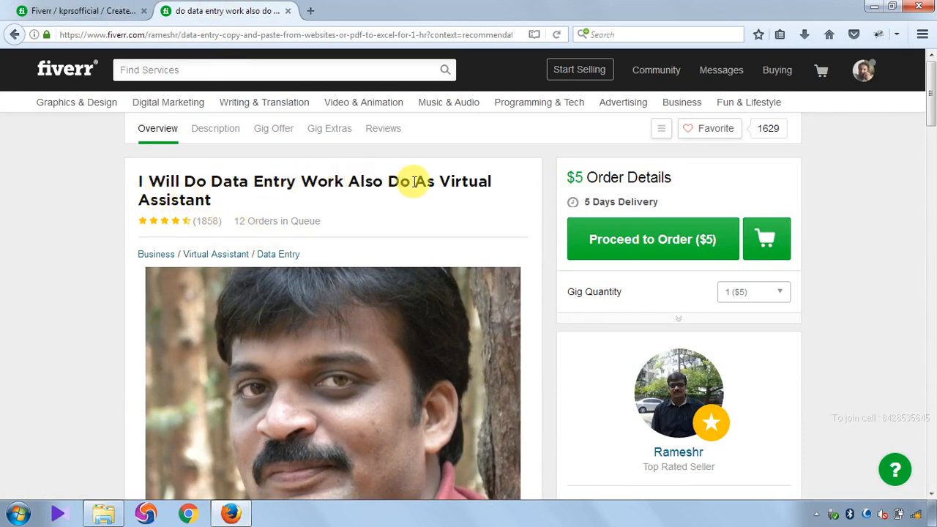
Return to the new gig form and enter the gig title "do any kind of data entry work with 100% accuracy"
click(98, 10)
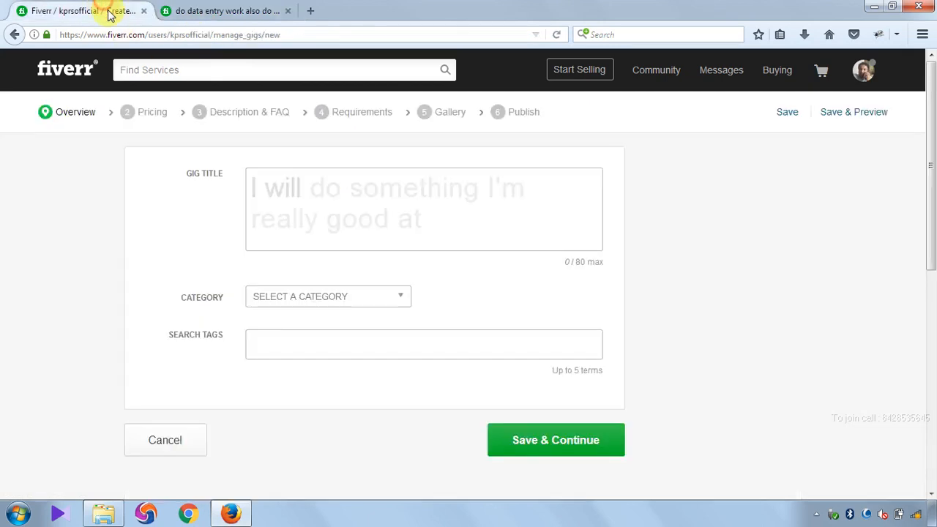
click(370, 205)
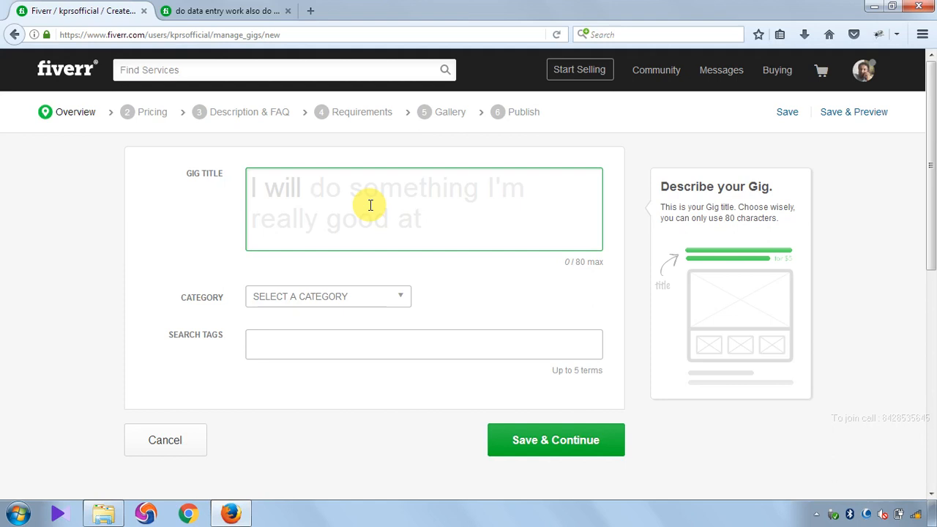
text(do any k)
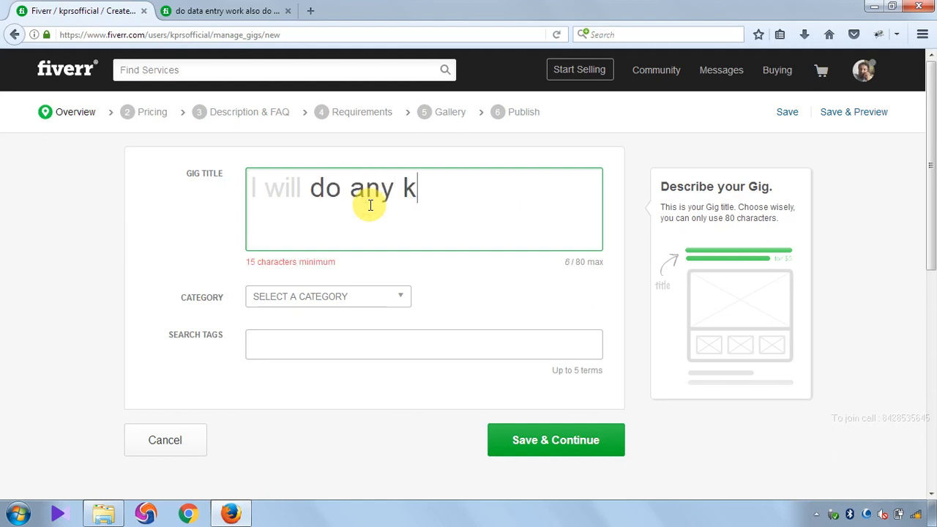
text(ind of )
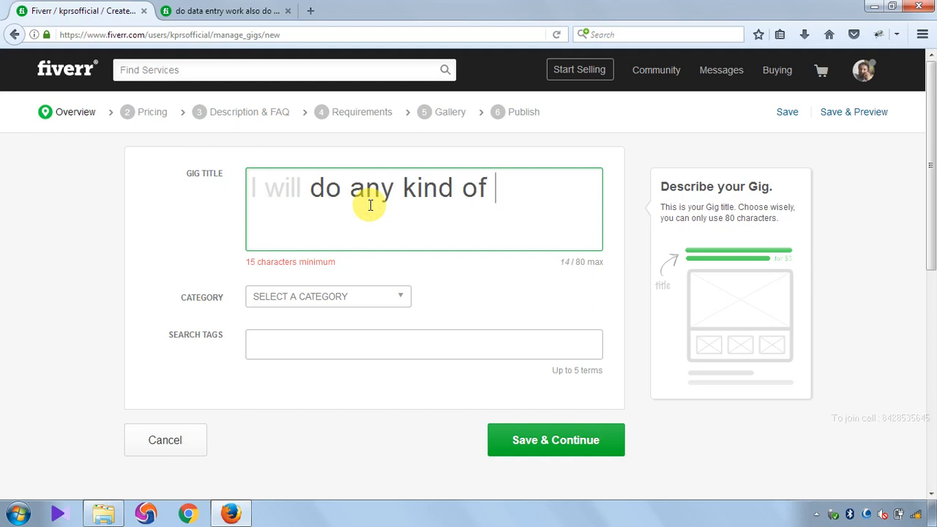
text(data)
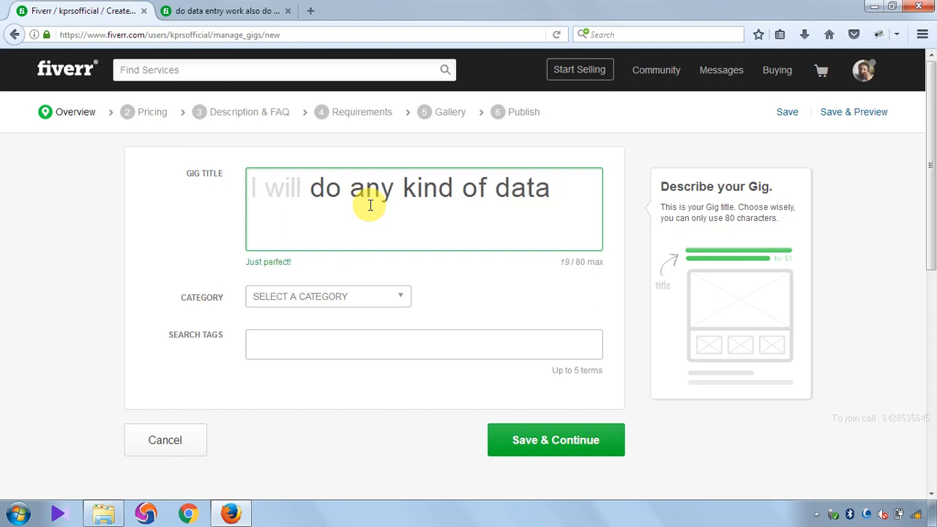
text( entry work)
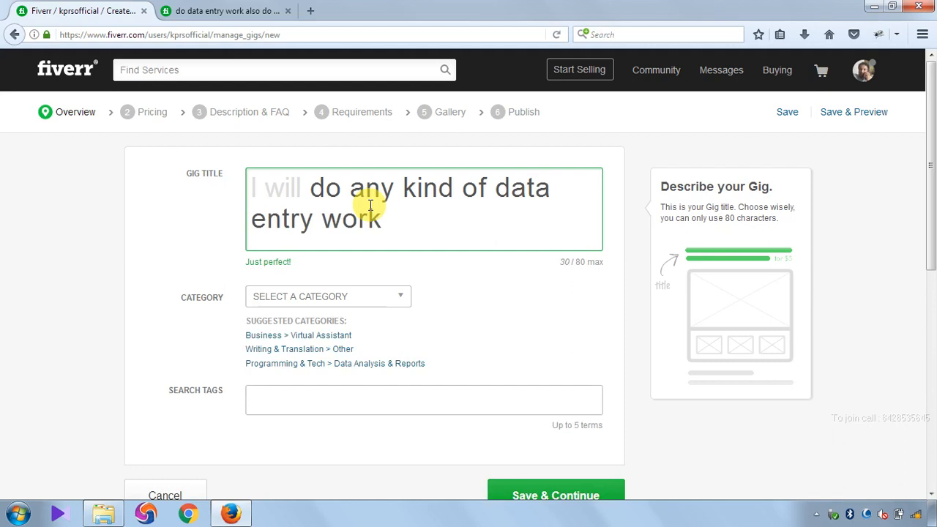
text(with 100%)
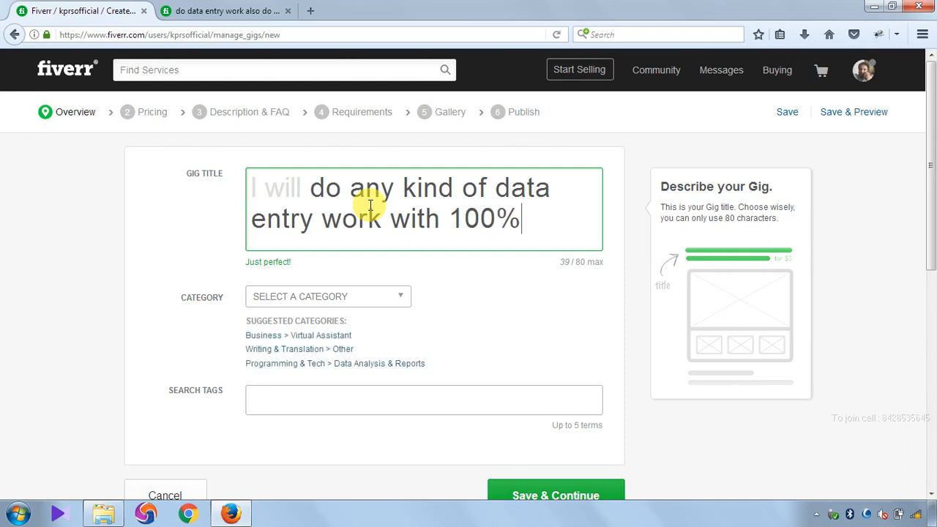
text( accuracy)
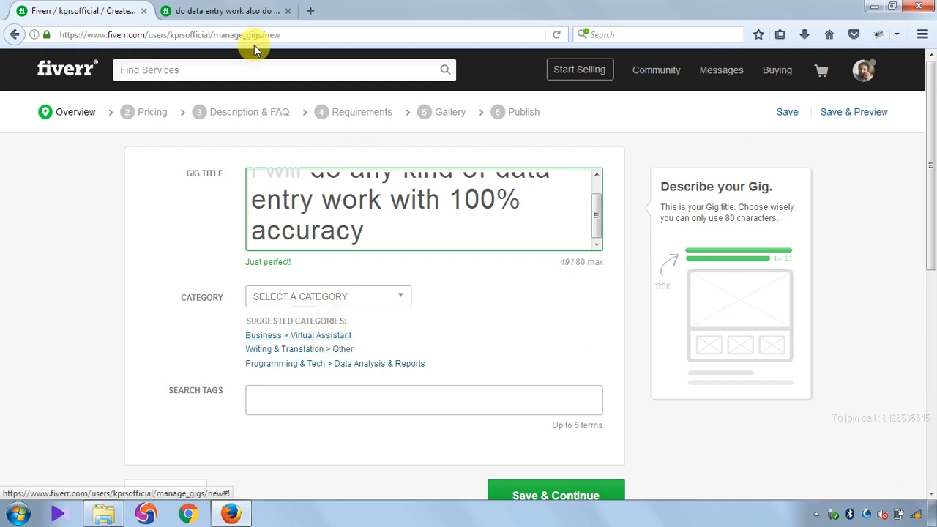
Check the sample gig's category, and set the new gig's category to Business with the Virtual Assistant subcategory
click(238, 10)
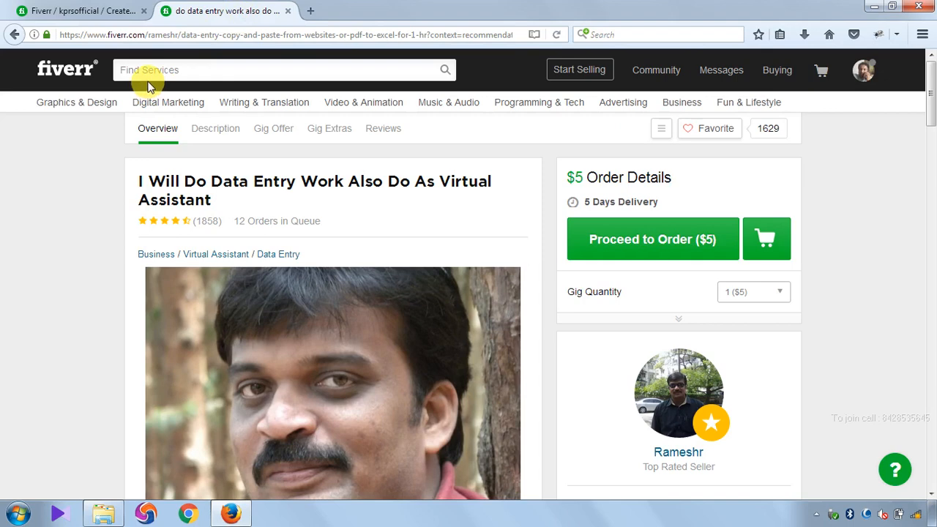
mouse_move(168, 102)
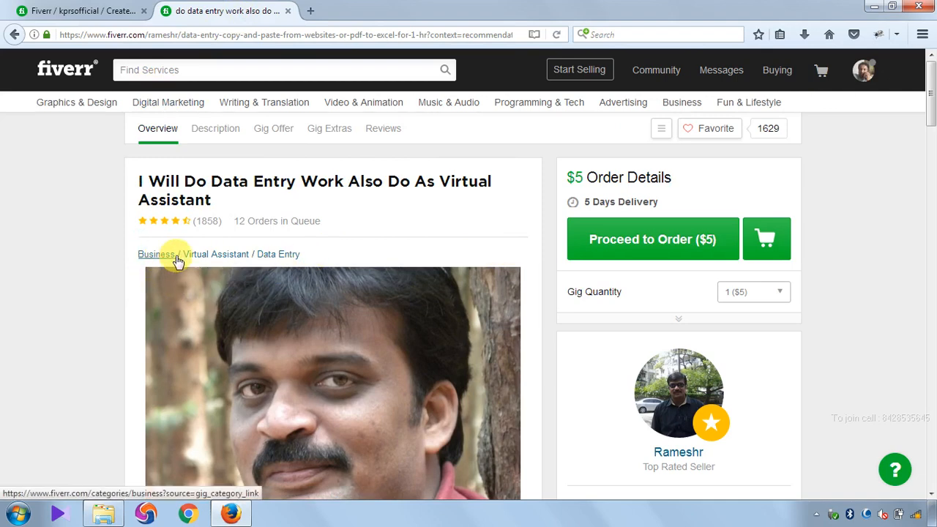
click(95, 11)
click(279, 295)
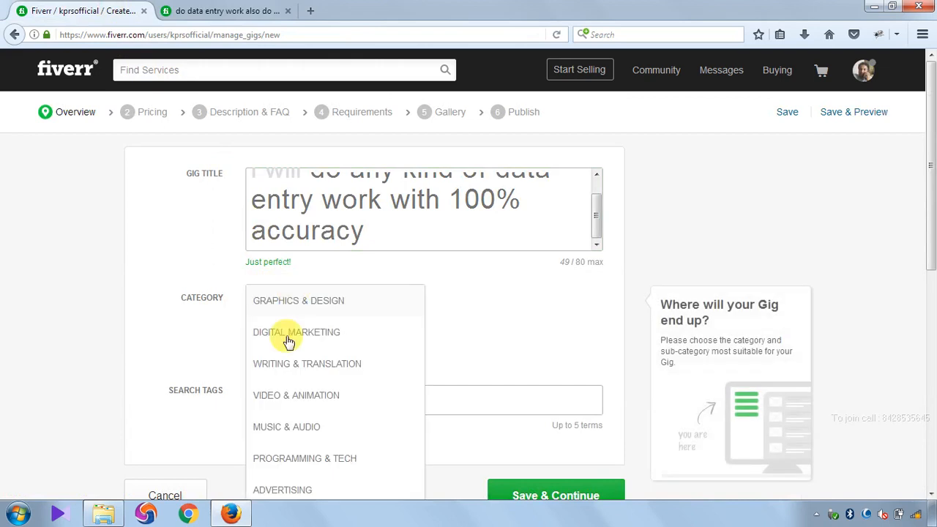
scroll(300, 417, down, 3)
scroll(311, 426, down, 1)
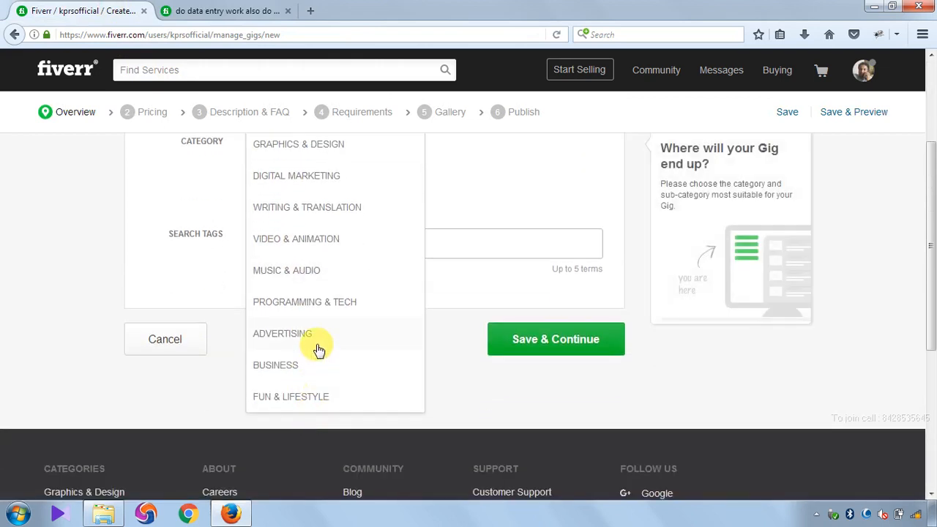
click(312, 362)
scroll(366, 322, up, 2)
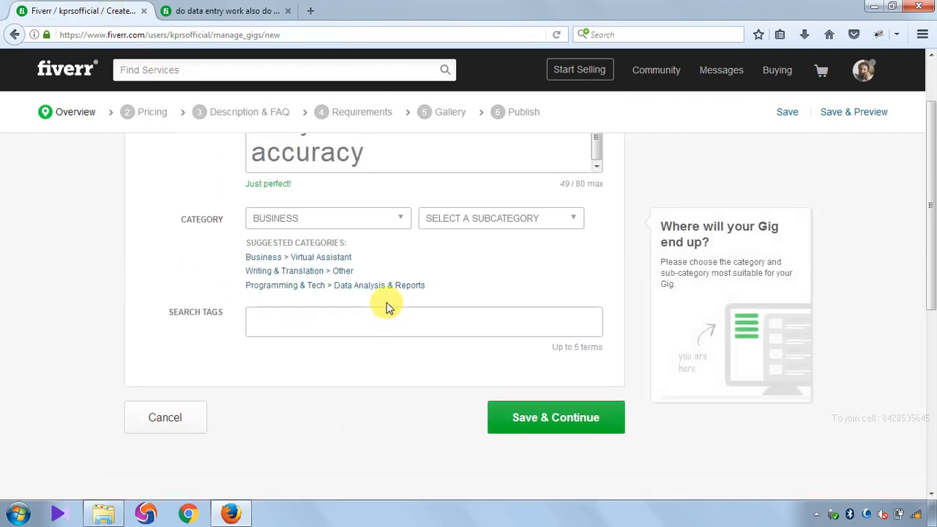
click(461, 223)
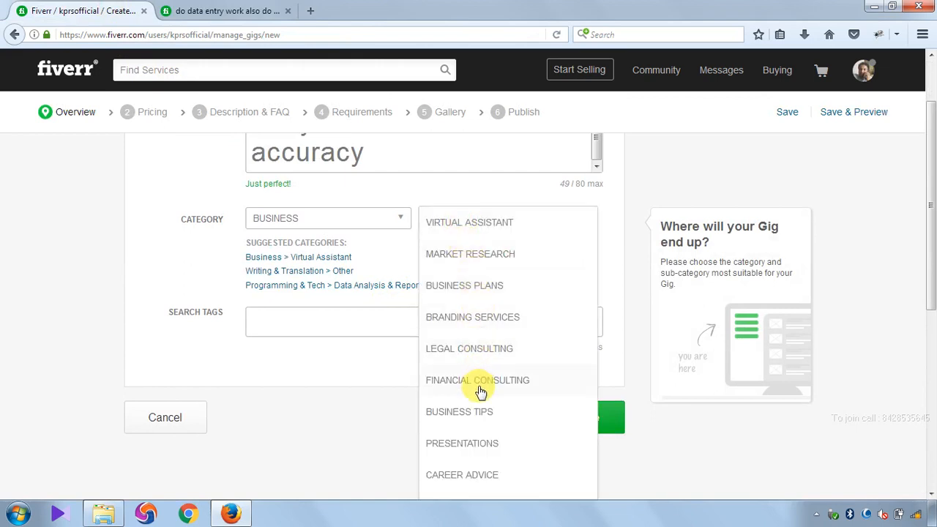
scroll(487, 410, down, 2)
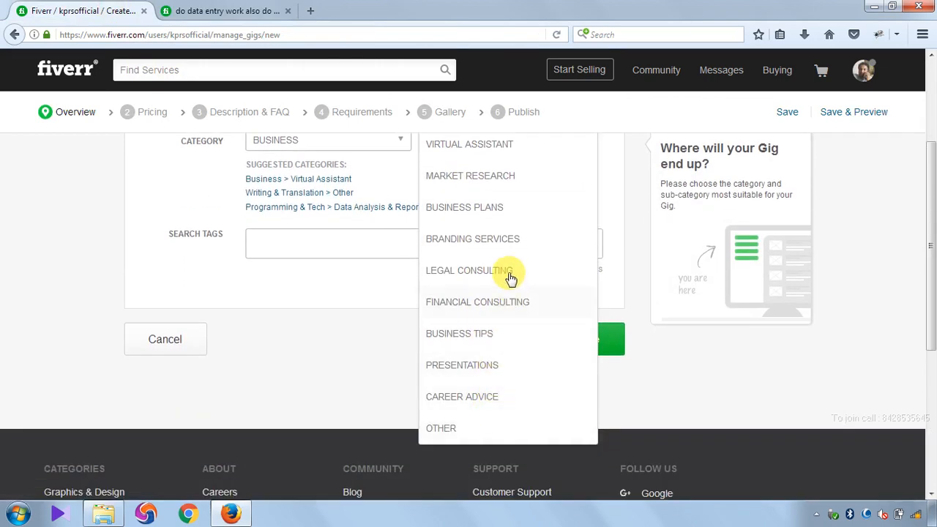
click(501, 147)
scroll(358, 274, up, 2)
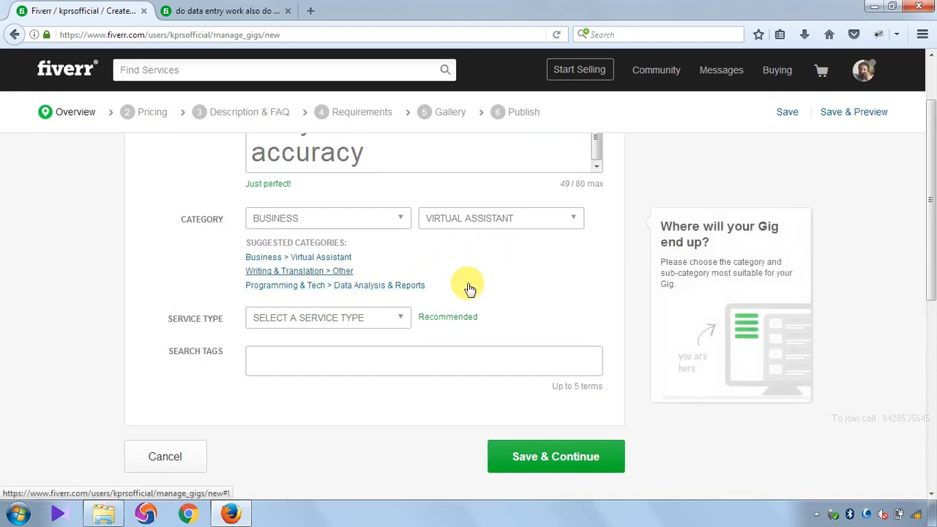
Switch the category to Writing & Translation with subcategory Other, and set it back to Business and Virtual Assistant
click(340, 317)
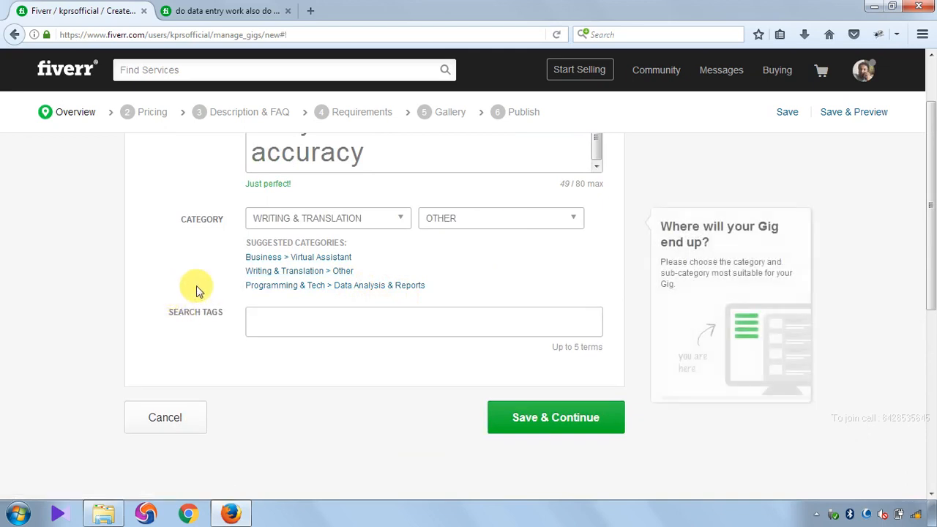
click(475, 218)
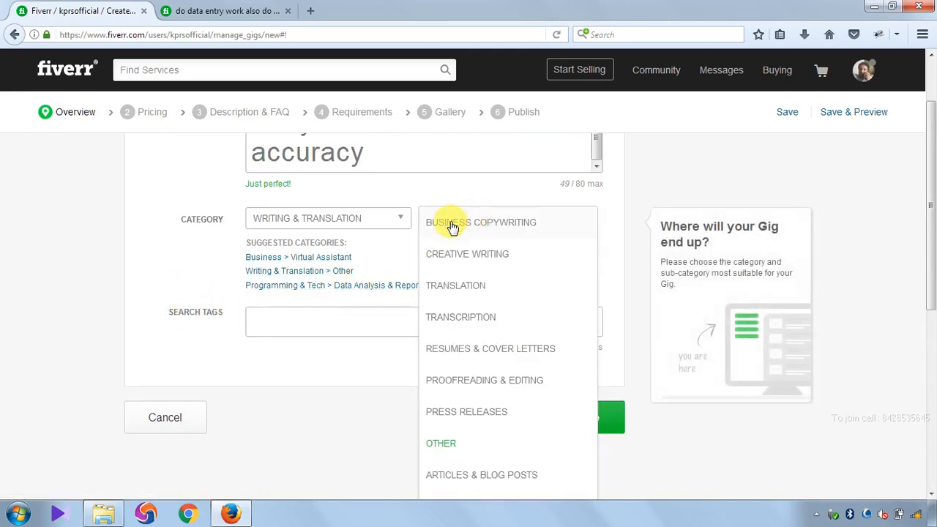
click(391, 214)
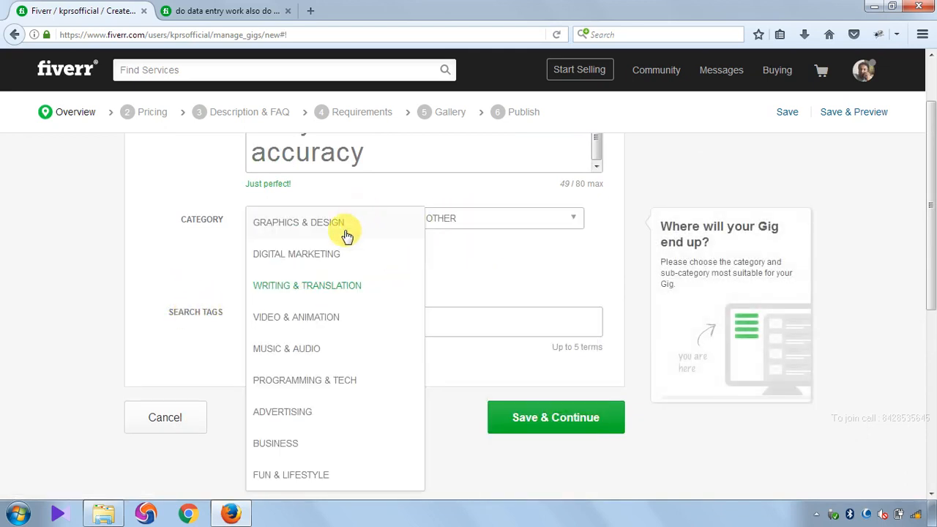
click(306, 444)
click(492, 215)
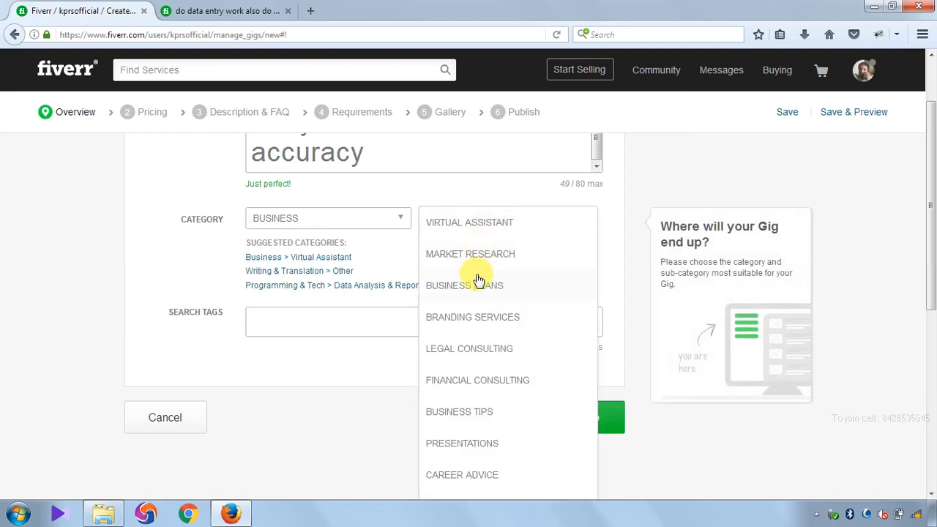
click(484, 224)
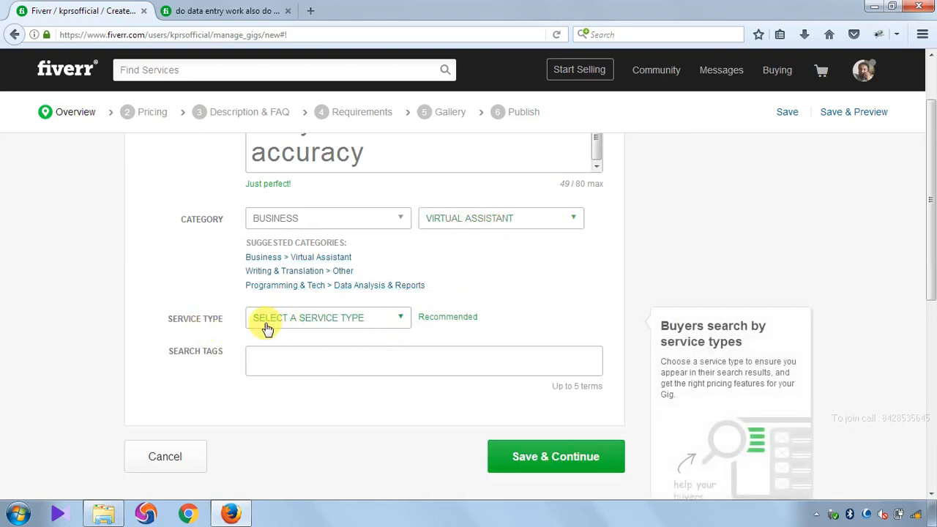
Set the service type to Data Entry and add the search tags Data Collection, Data Entry and Data Mining
click(305, 325)
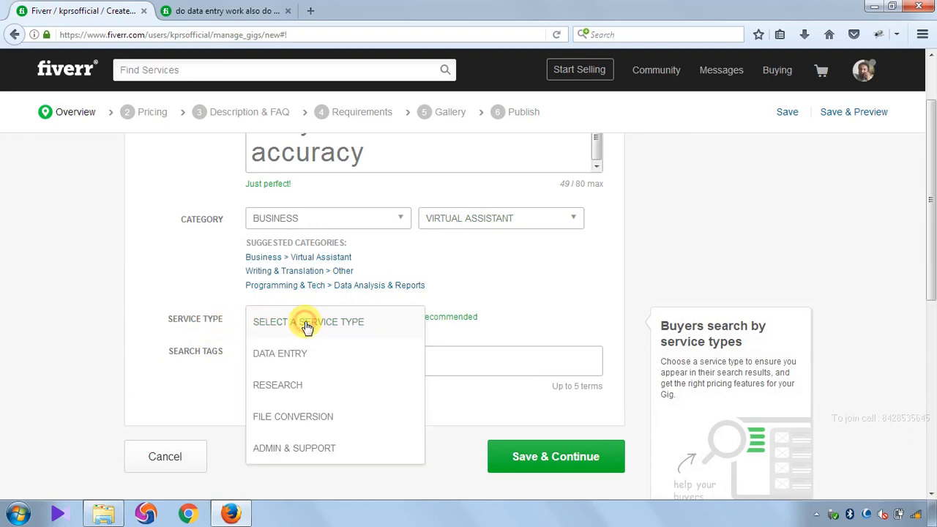
click(305, 352)
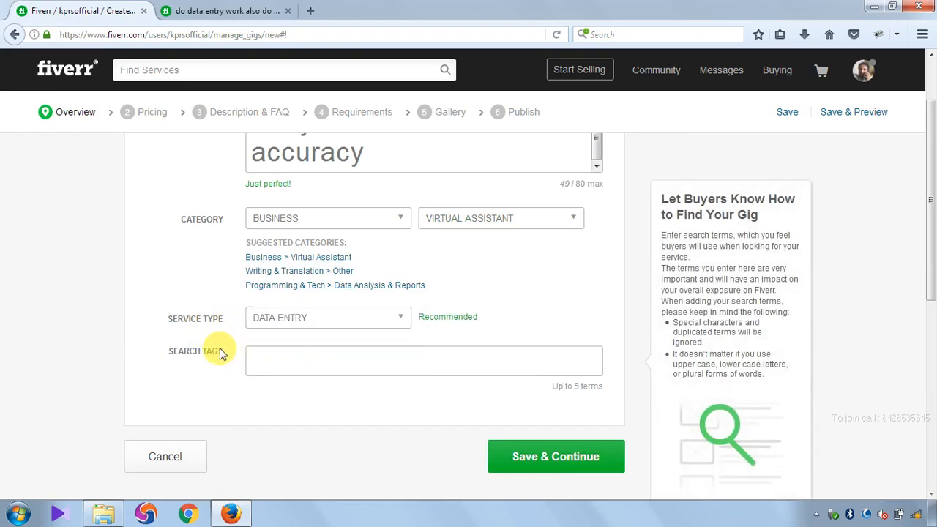
click(332, 363)
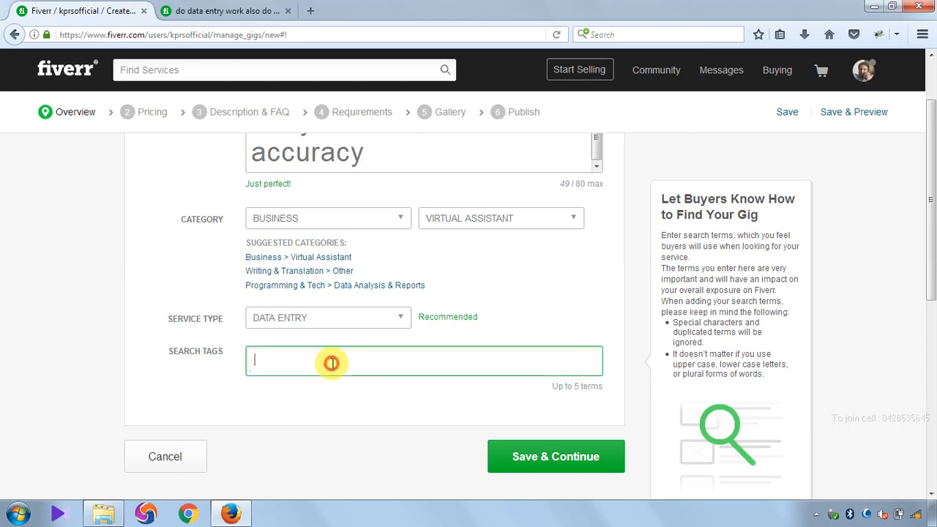
text(data)
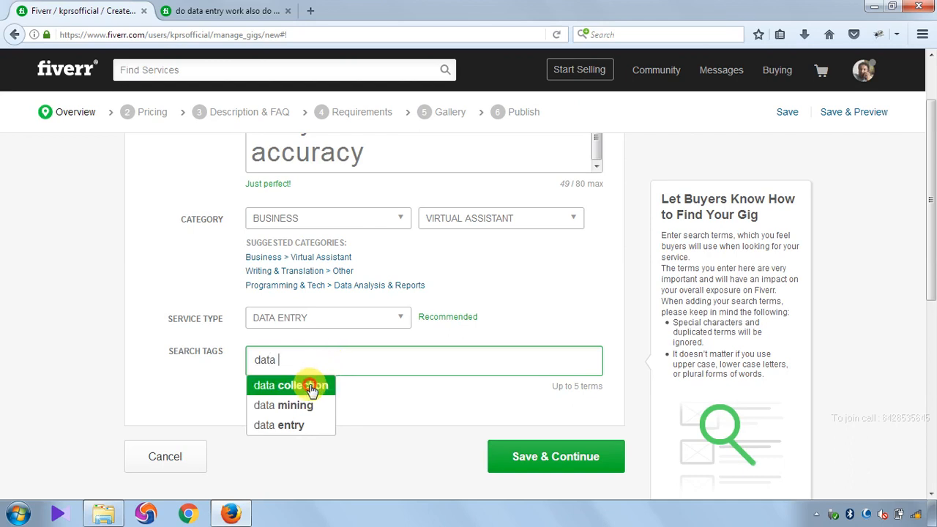
click(310, 386)
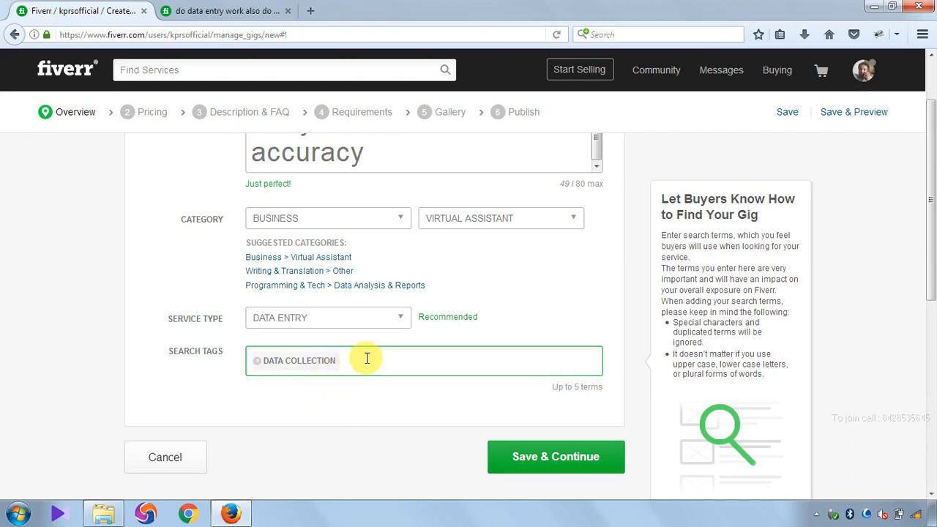
text(data)
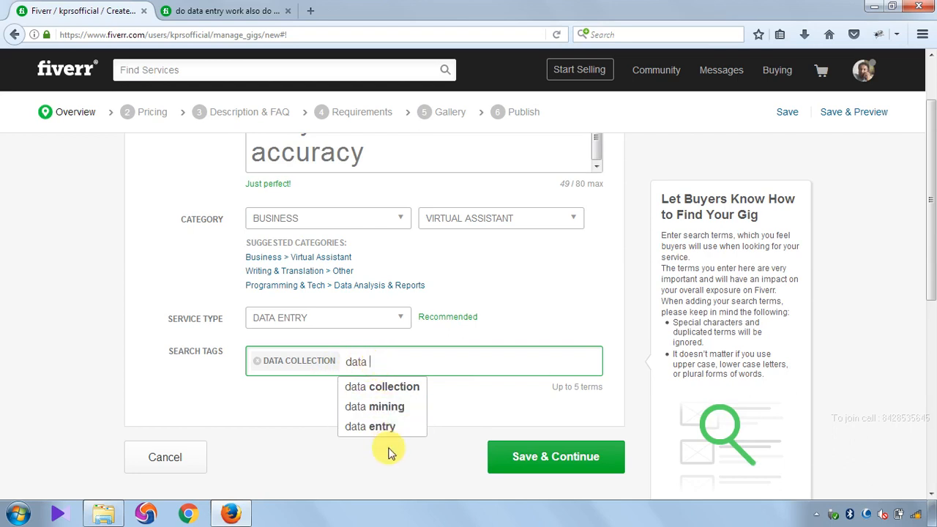
click(391, 429)
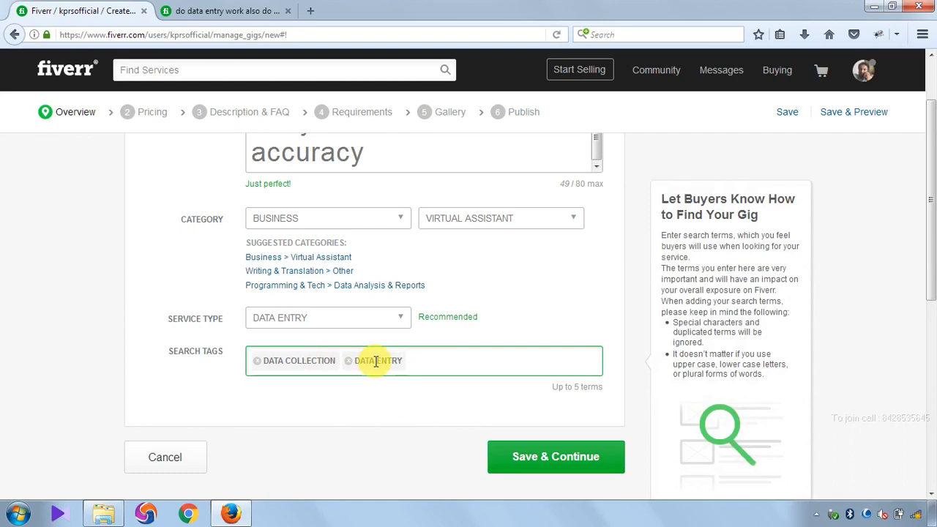
text(data)
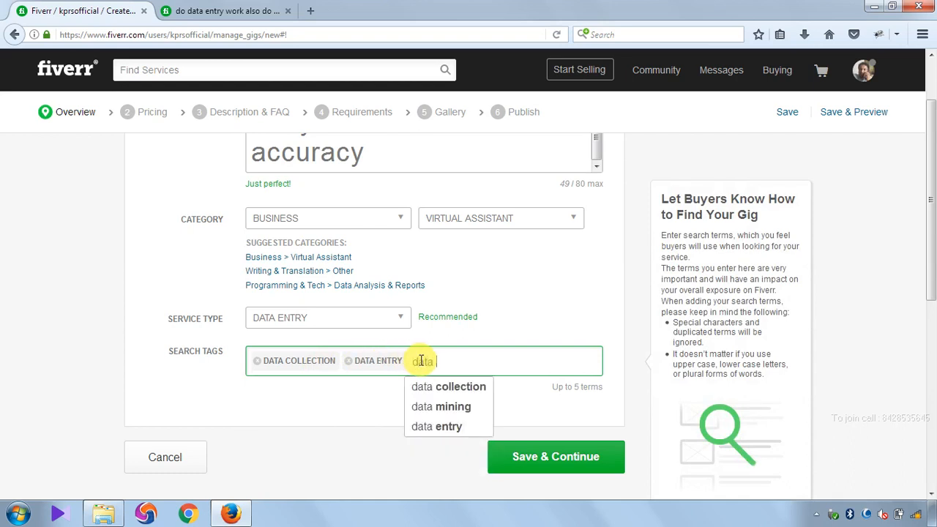
click(448, 407)
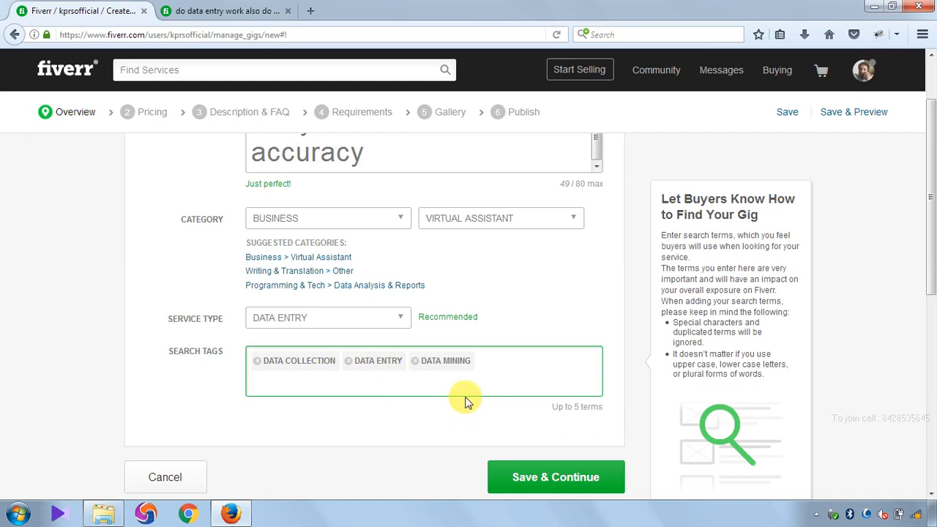
Try to add the search tag "web research", and shorten it to "web" to look for a matching suggestion
text(web research)
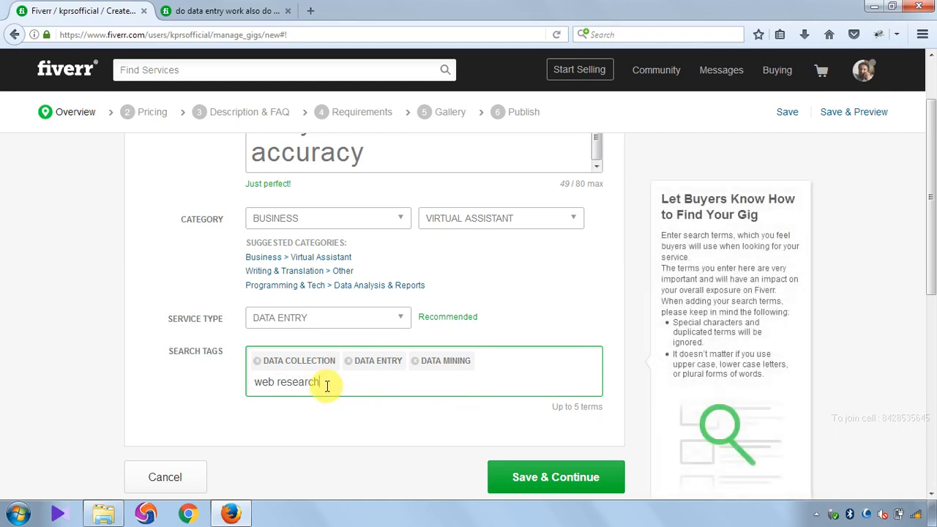
key(BackSpace)
key(BackSpace)
key(BackSpace)
key(BackSpace)
key(BackSpace)
key(BackSpace)
key(BackSpace)
key(BackSpace)
text(b)
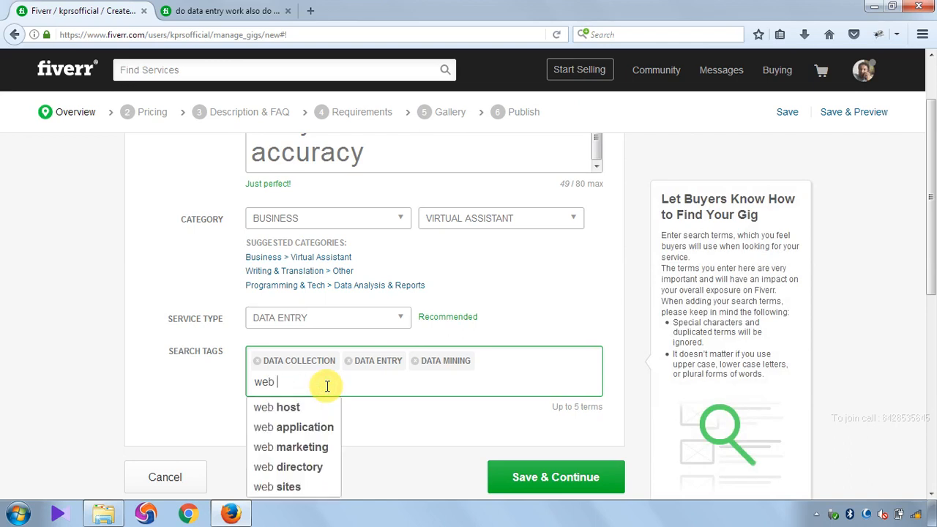
scroll(303, 487, down, 2)
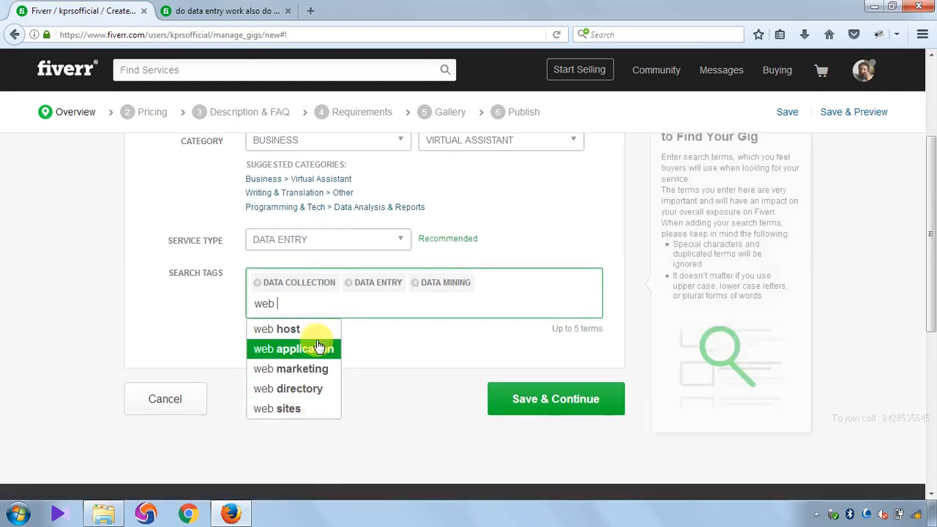
Look up tag suggestions for "search", add the Researcher search tag, and try to save the gig overview
drag(287, 299, 257, 300)
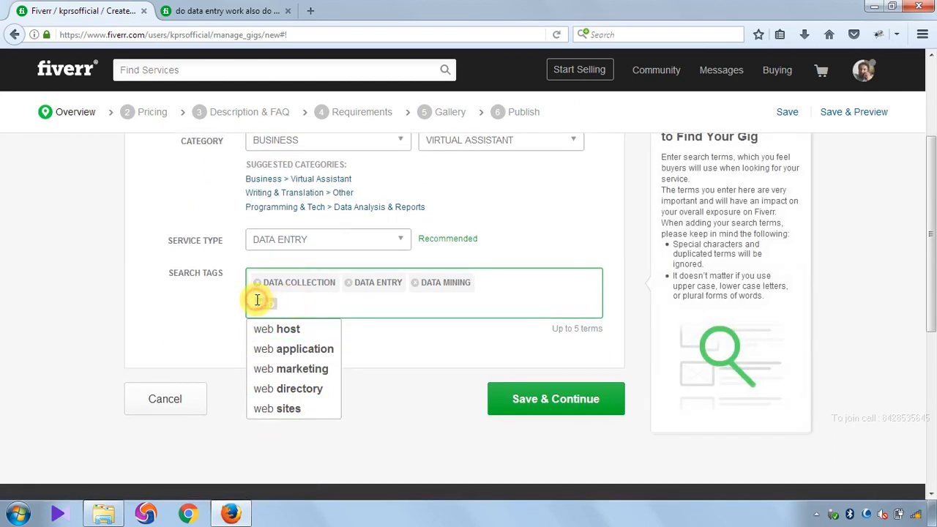
text(search)
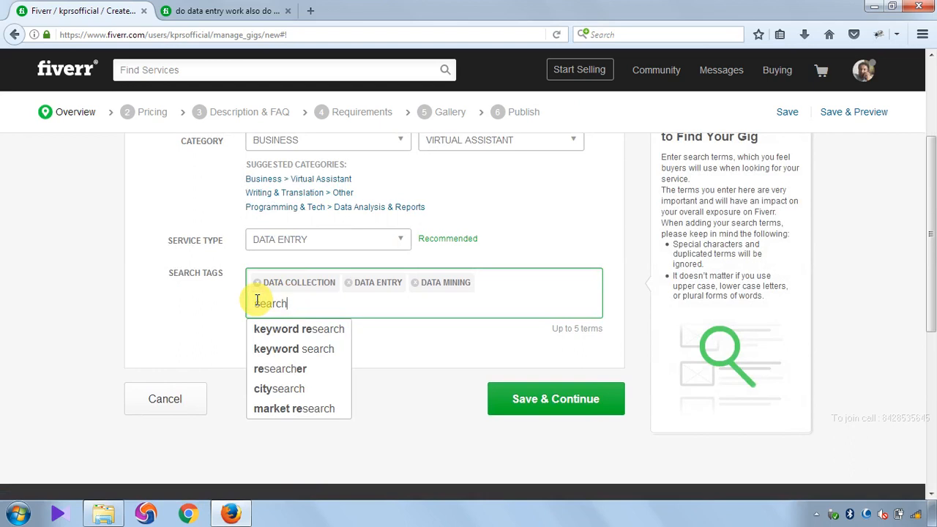
click(297, 371)
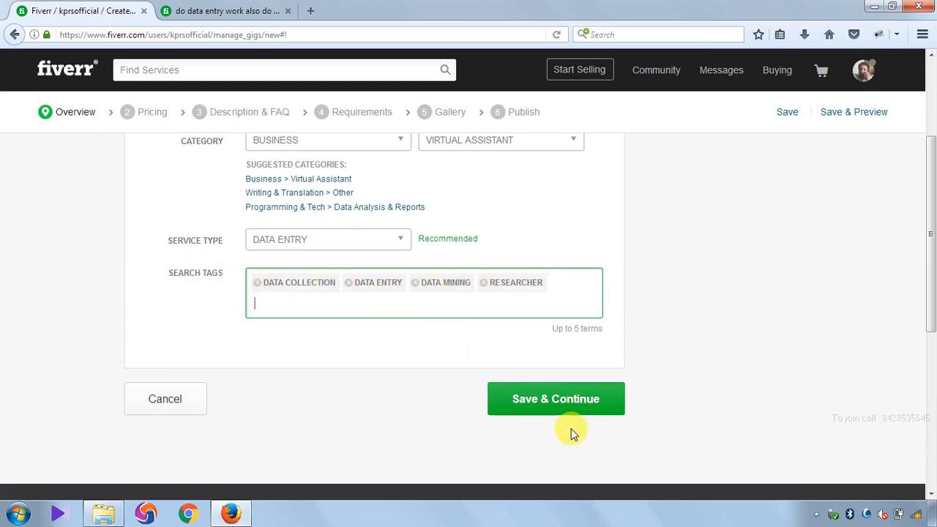
click(562, 397)
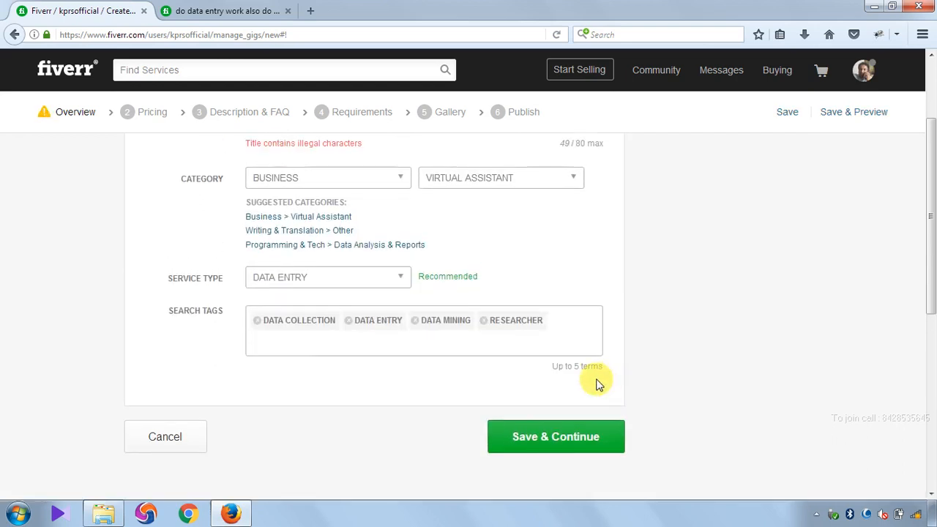
Replace the % sign in the gig title with the word "percent" so it reads "100 percent accuracy"
scroll(456, 378, up, 3)
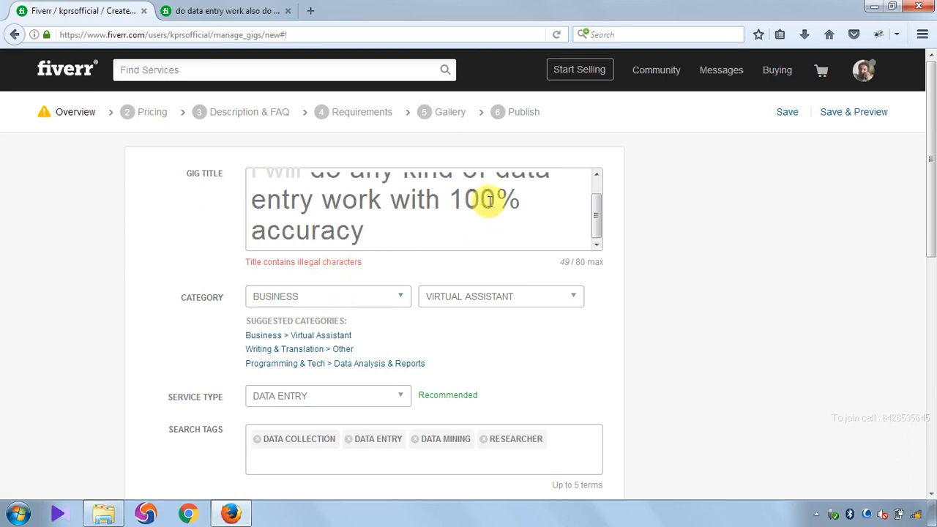
drag(507, 198, 521, 200)
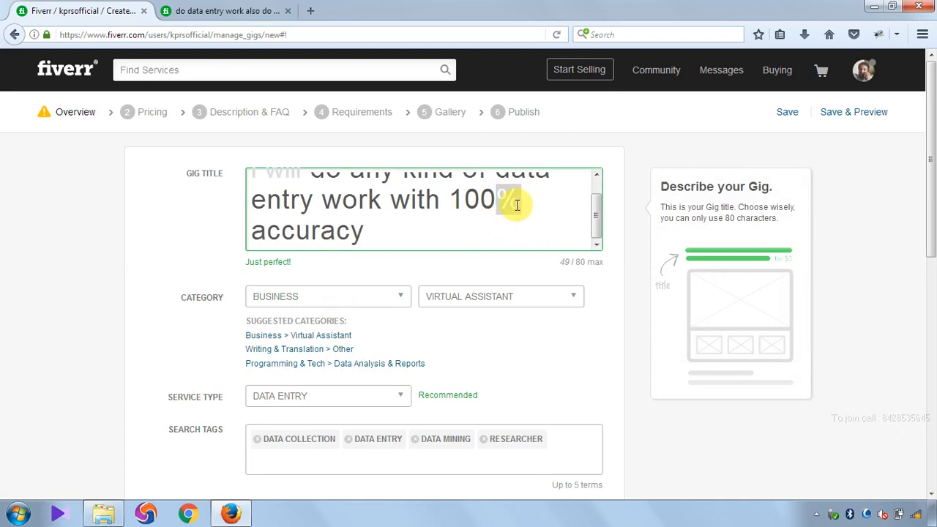
key(BackSpace)
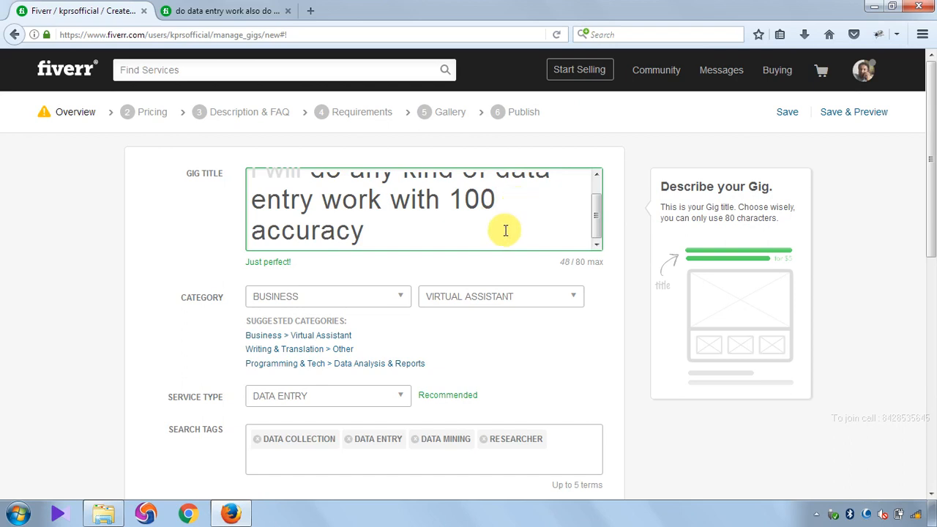
scroll(506, 230, down, 2)
scroll(475, 310, up, 2)
text(percent)
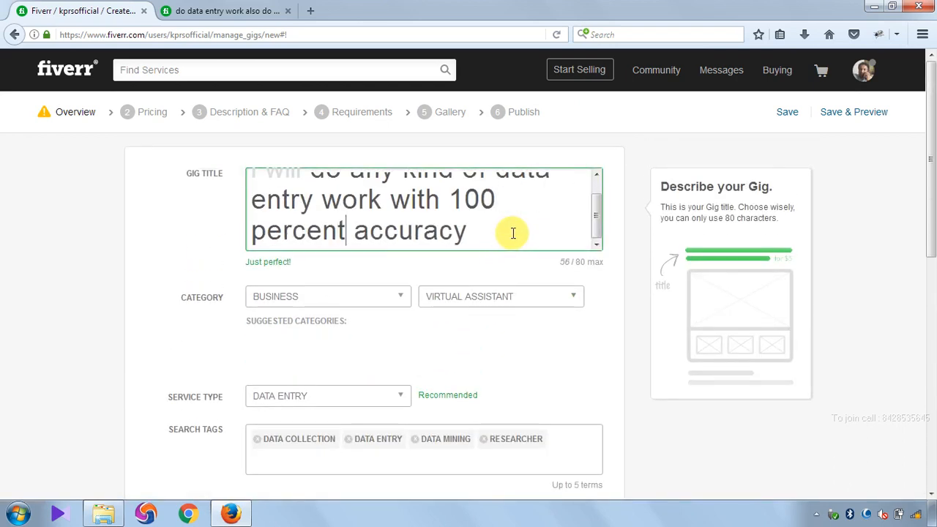
Save the gig overview with the corrected title and continue with the gig setup
scroll(505, 352, down, 5)
scroll(540, 341, up, 2)
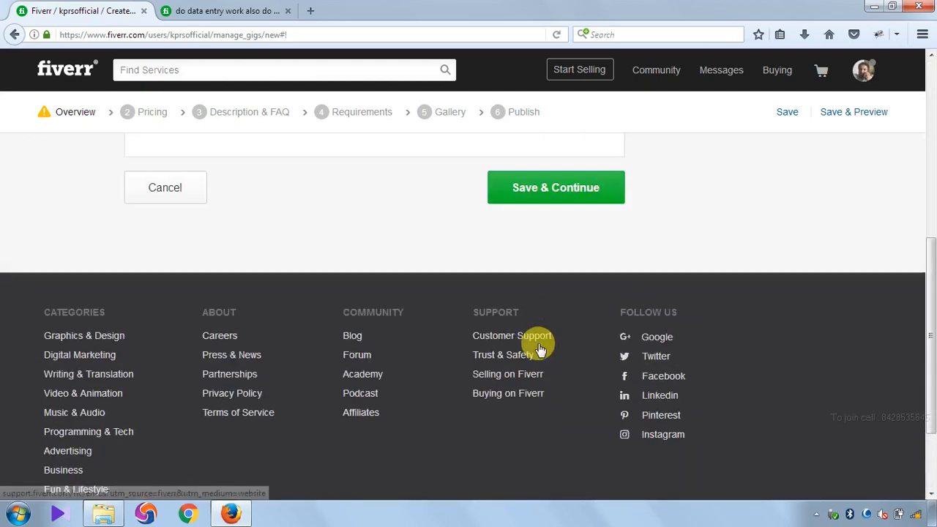
click(571, 243)
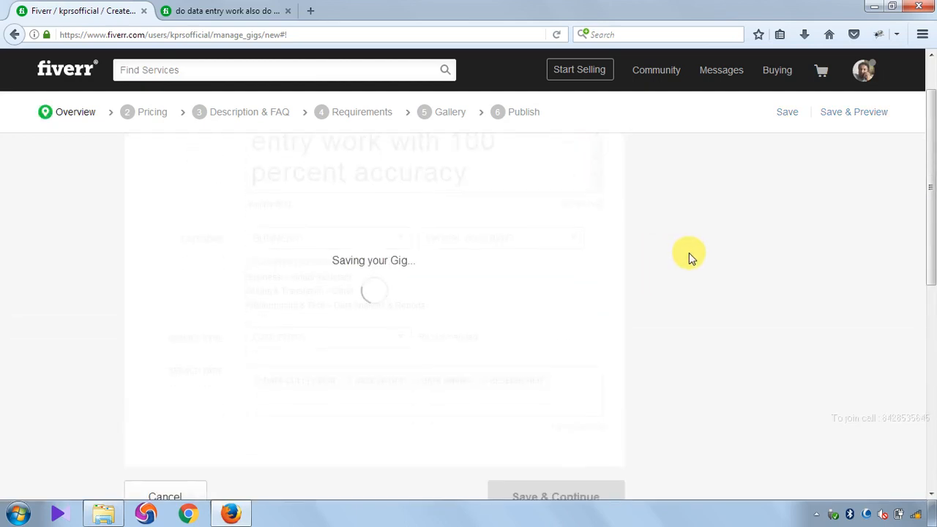